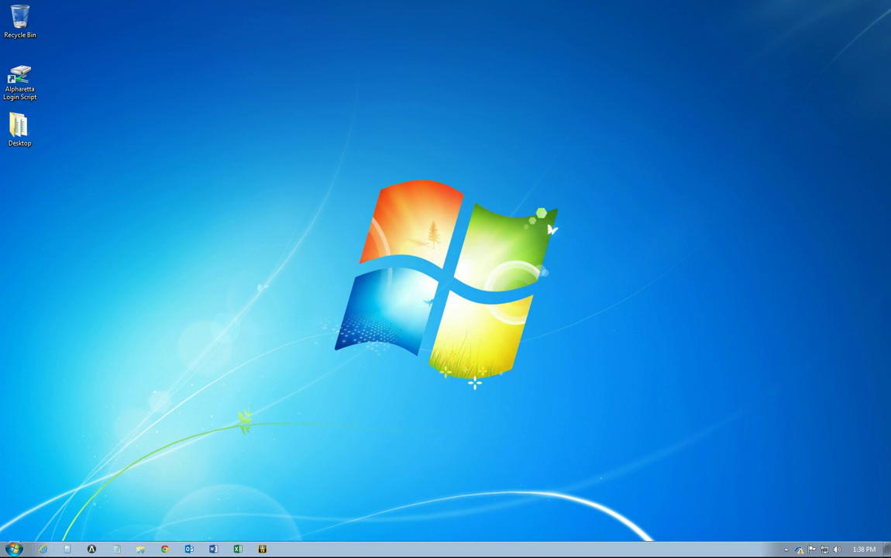
Launch Lync 2013 from the Microsoft Office 2013 folder under the Start menu's All Programs
key("super")
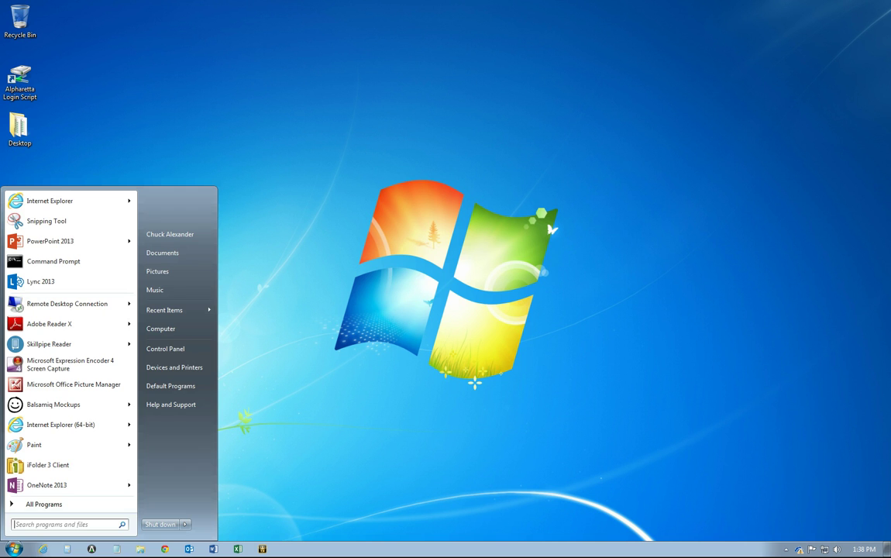
left_click(44, 504)
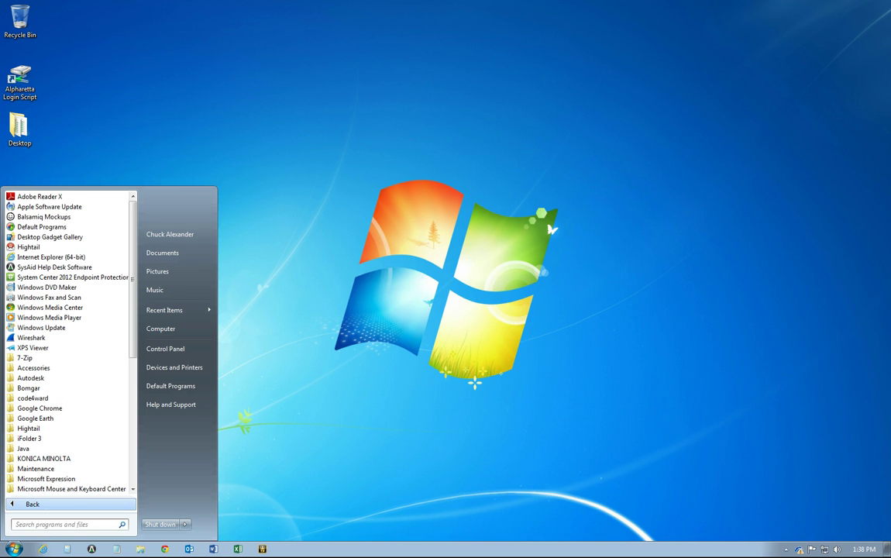
left_click_drag(132, 302, 133, 362)
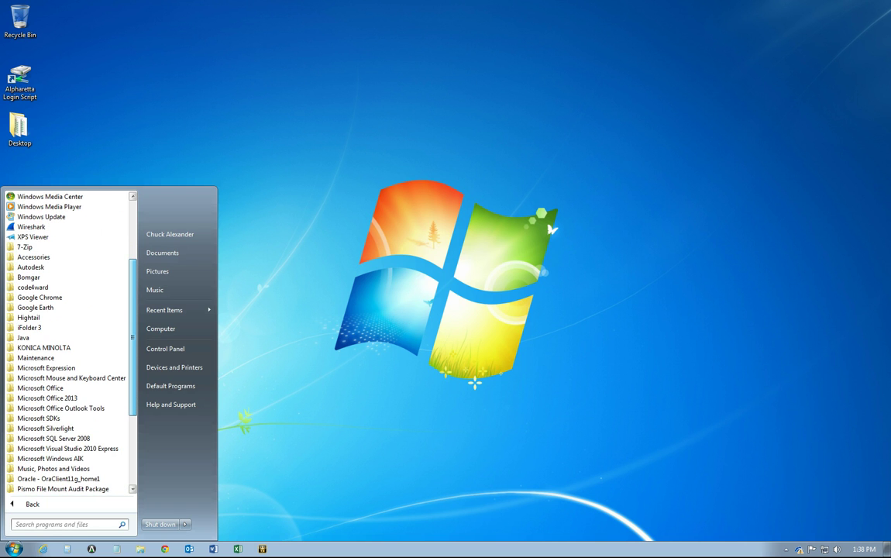
left_click(47, 397)
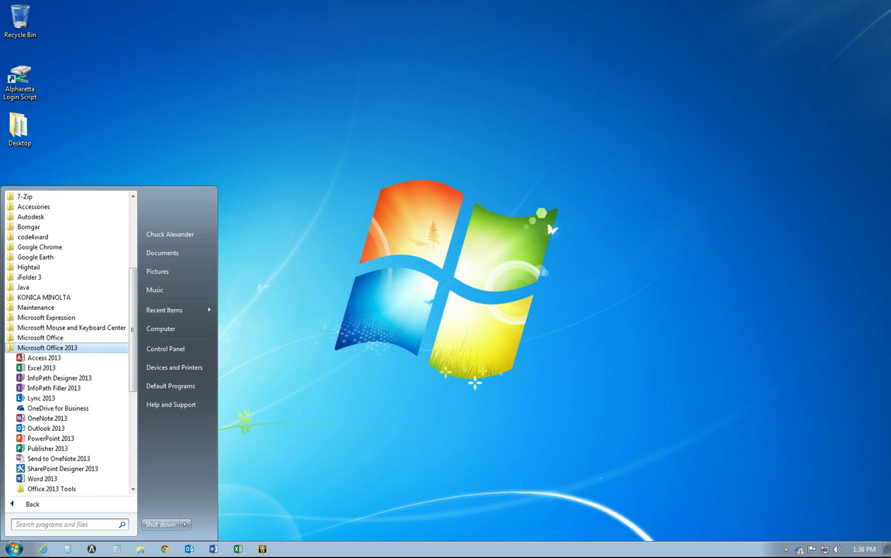
key("Return")
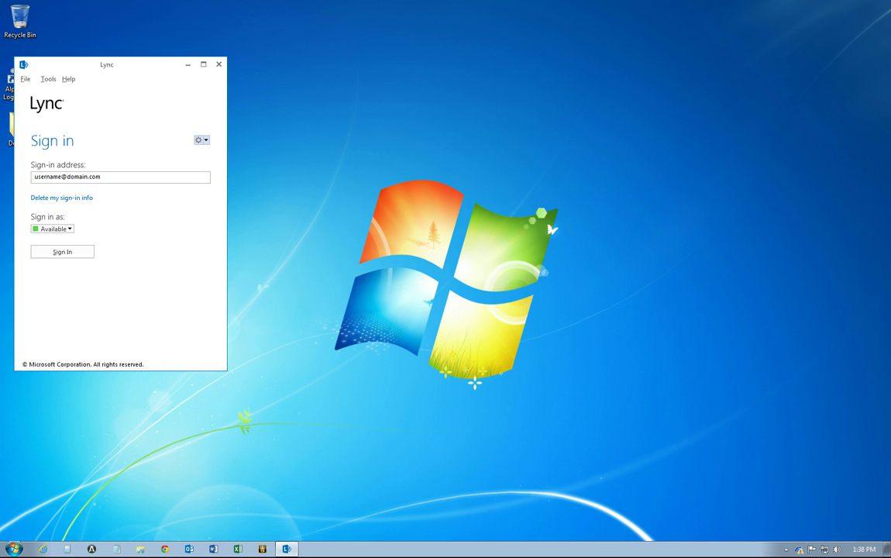
Sign in to Lync with the user's sign-in address and password, then answer the save-sign-in-info prompt
left_click(199, 139)
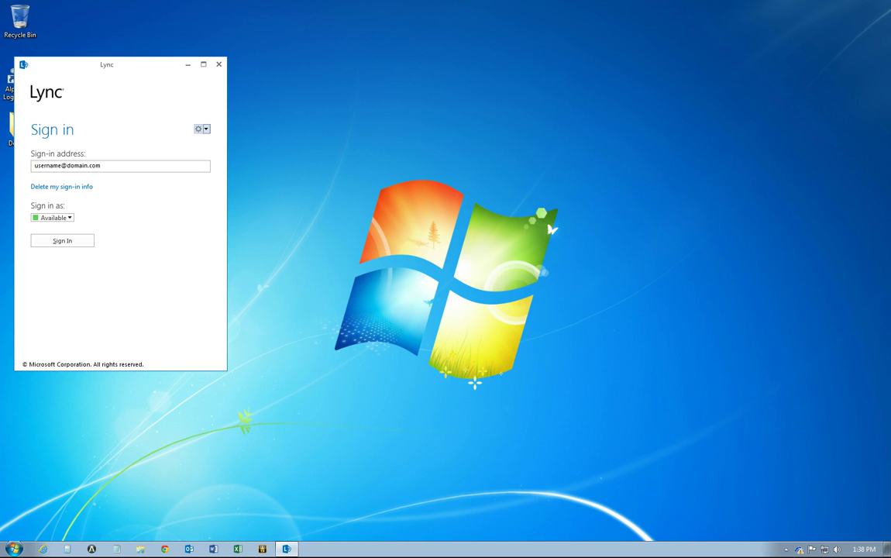
key("Tab")
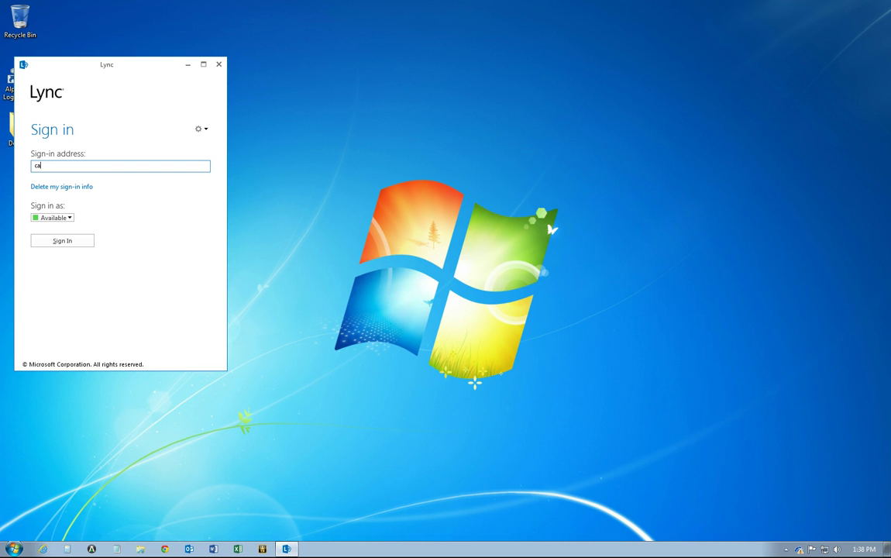
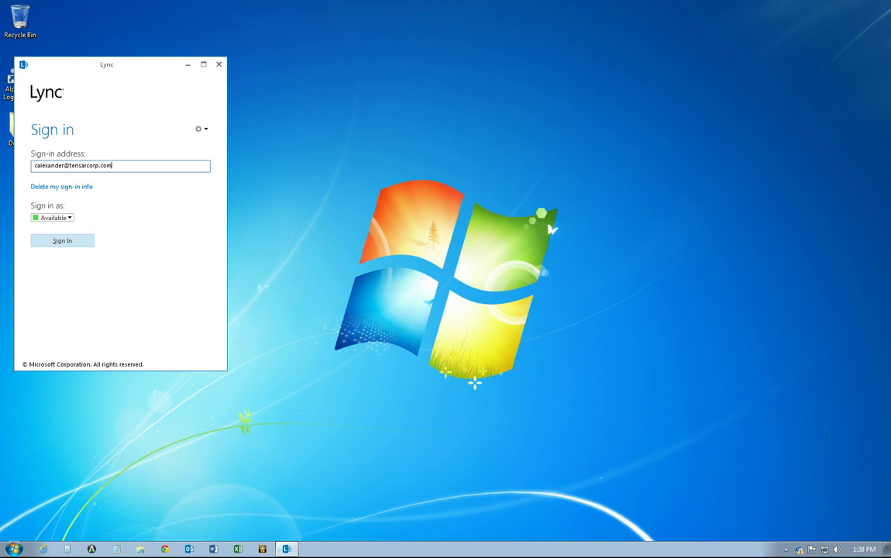
key("Return")
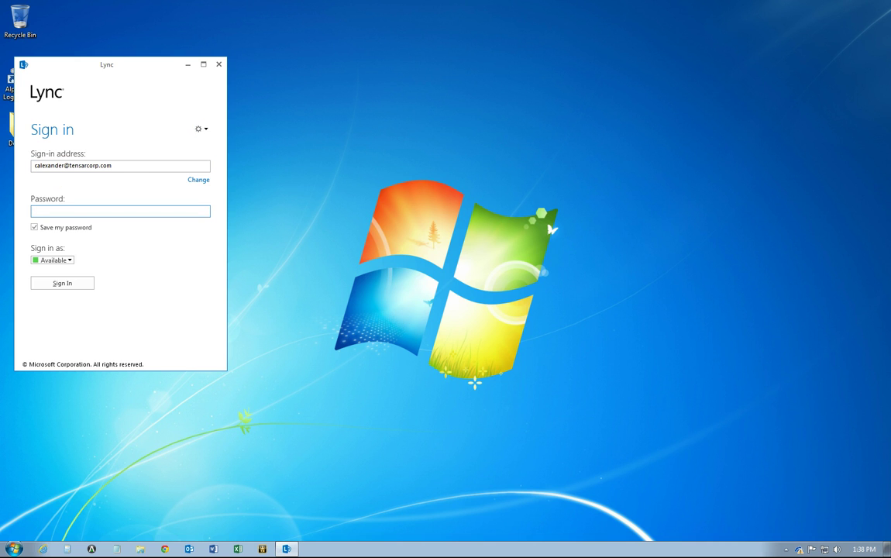
type("*********")
key("Return")
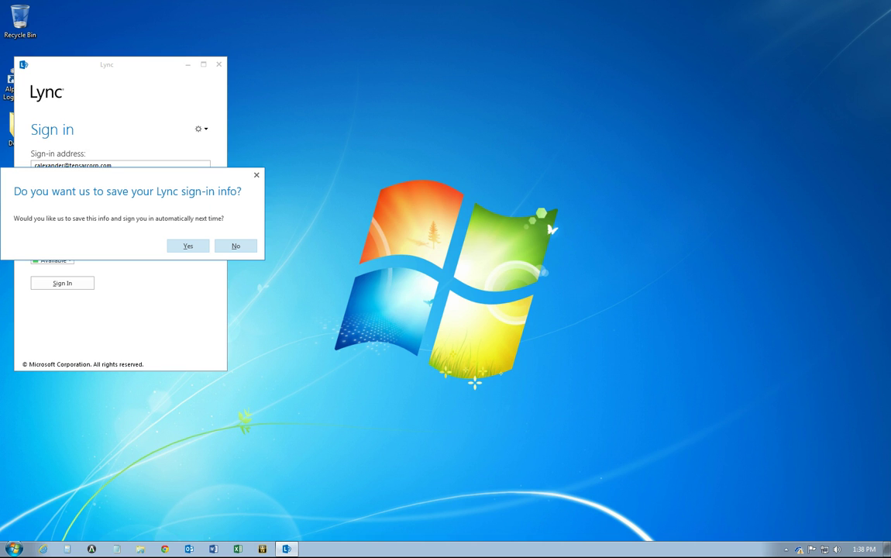
key("Return")
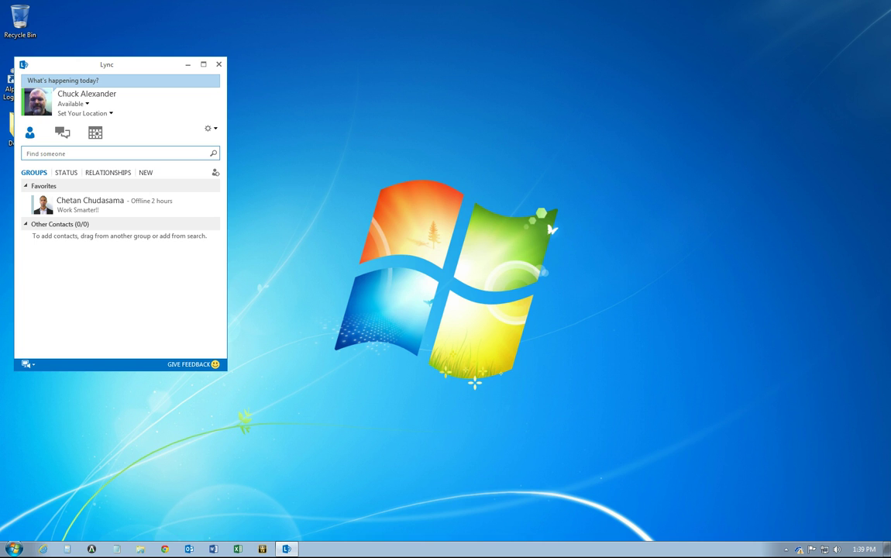
Change the 'What's happening today?' personal note to 'Making Lync Videos'
left_click(116, 81)
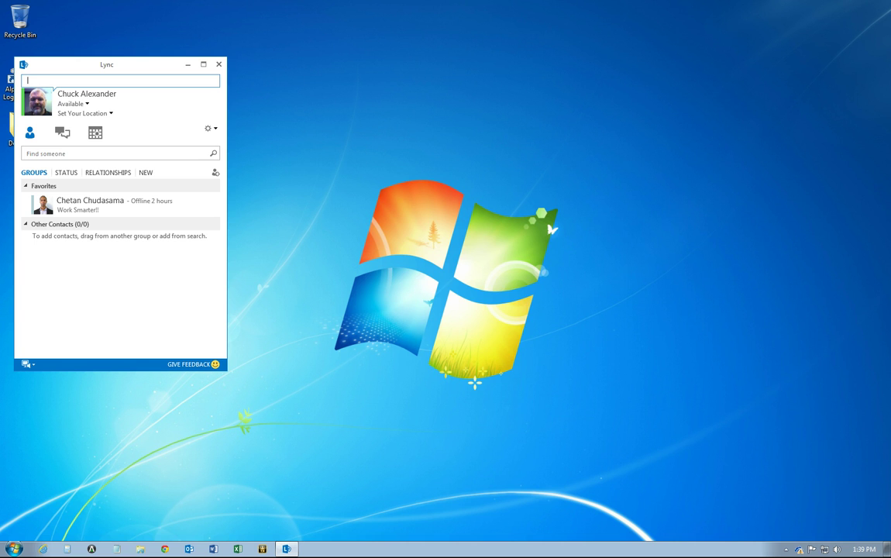
type("Making Lync Videos")
key("Return")
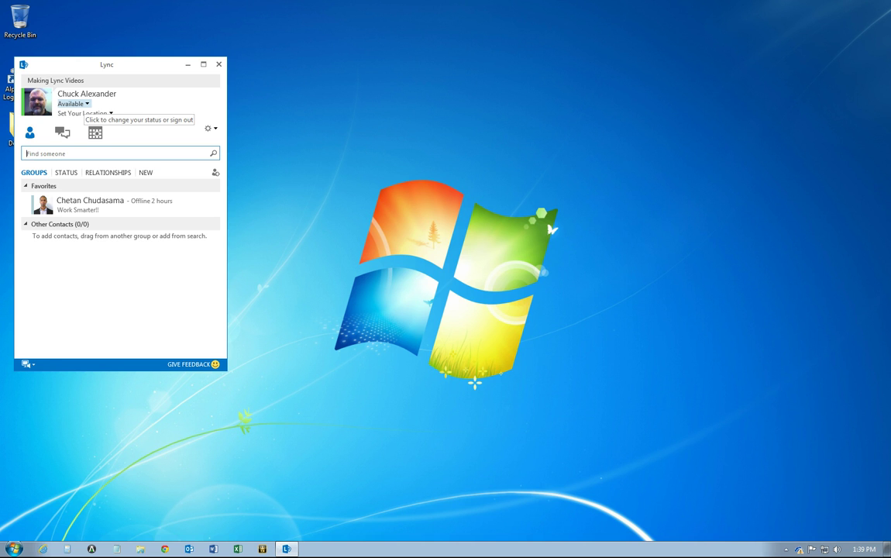
Switch presence through Busy, Do not disturb, and then Away from the status list
left_click(85, 104)
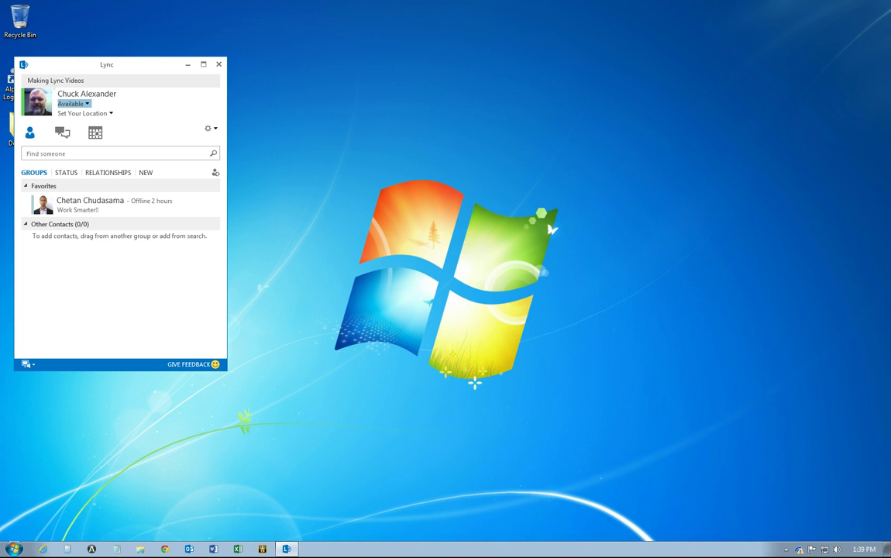
left_click(80, 126)
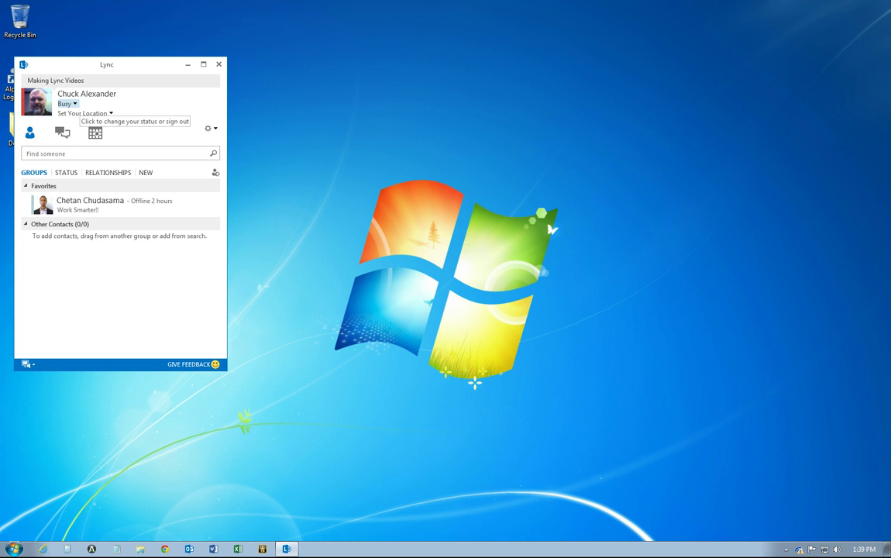
left_click(81, 138)
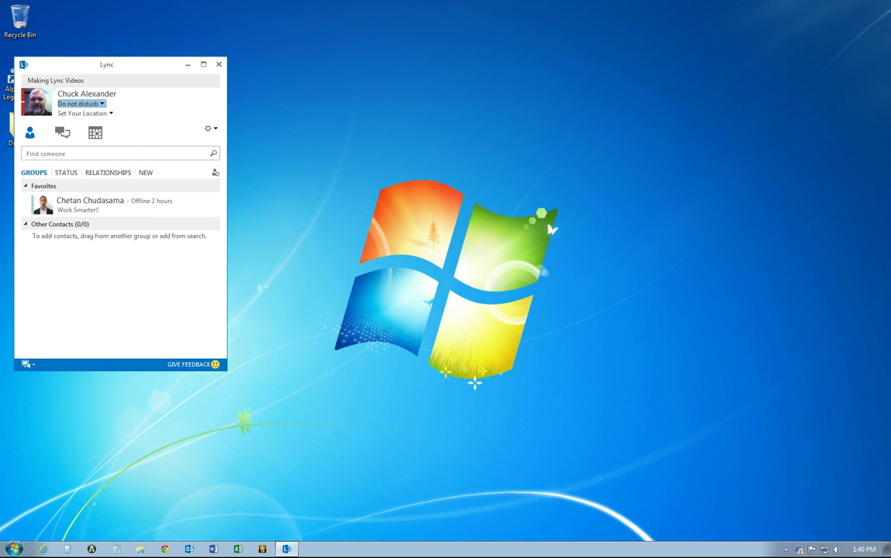
left_click(80, 164)
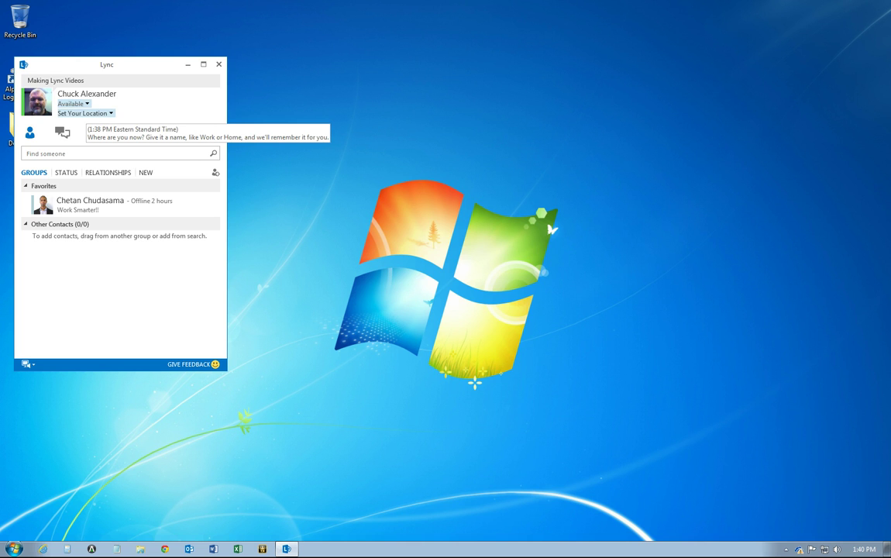
Set the location to 'Alpharetta, GA, USA'
left_click(88, 113)
type("Alpharet")
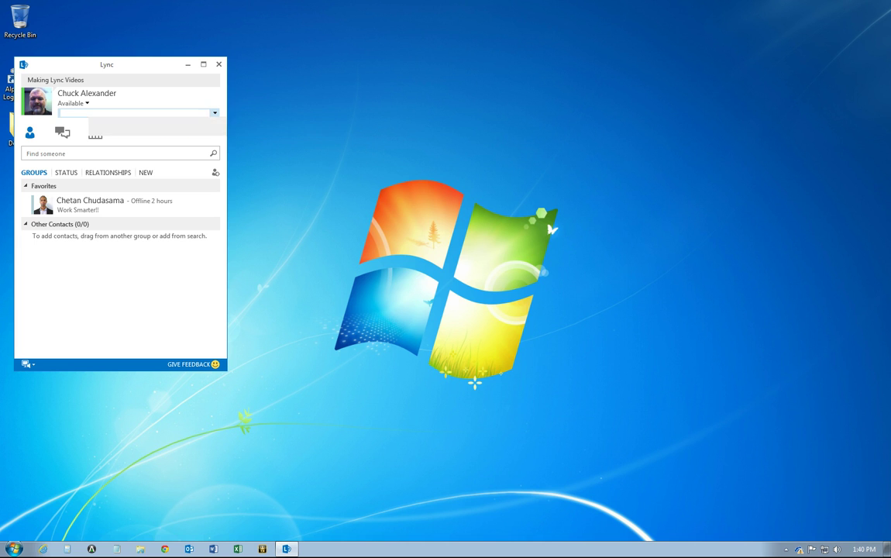
type("ta, GA, USA")
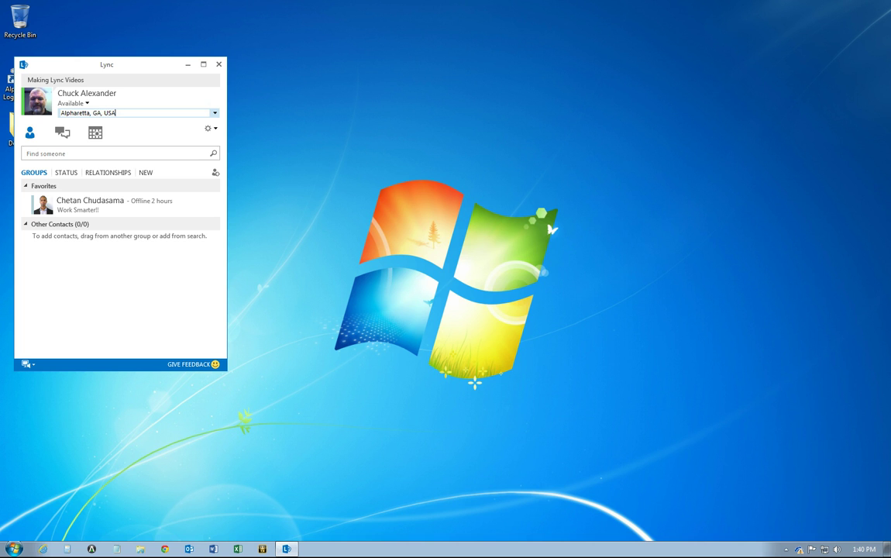
key("Return")
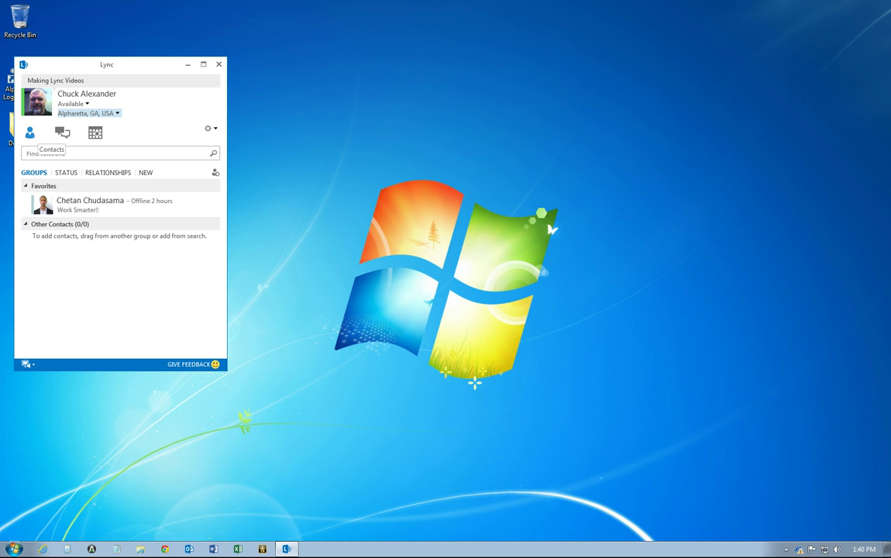
Search for the contact by name and open their full contact card to scroll through the details
left_click(39, 153)
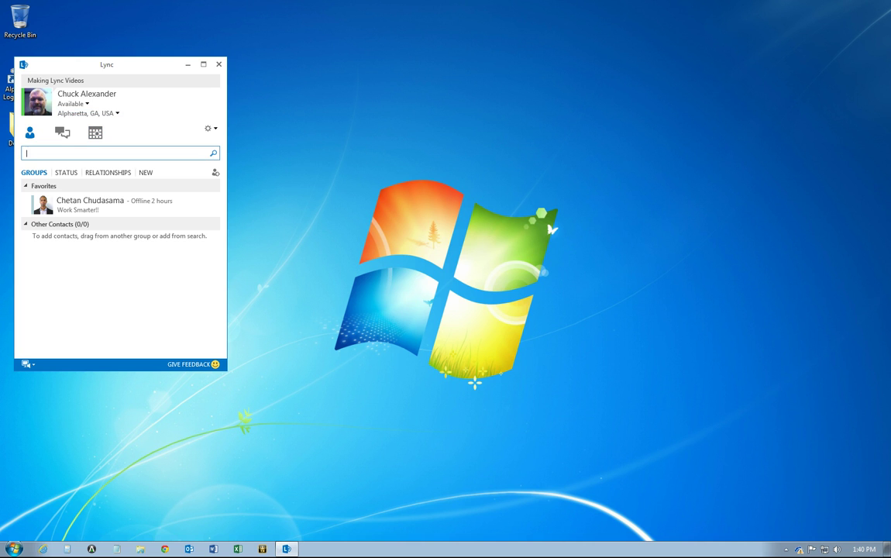
type("asdf")
key("BackSpace")
key("BackSpace")
key("BackSpace")
key("BackSpace")
type("Neal")
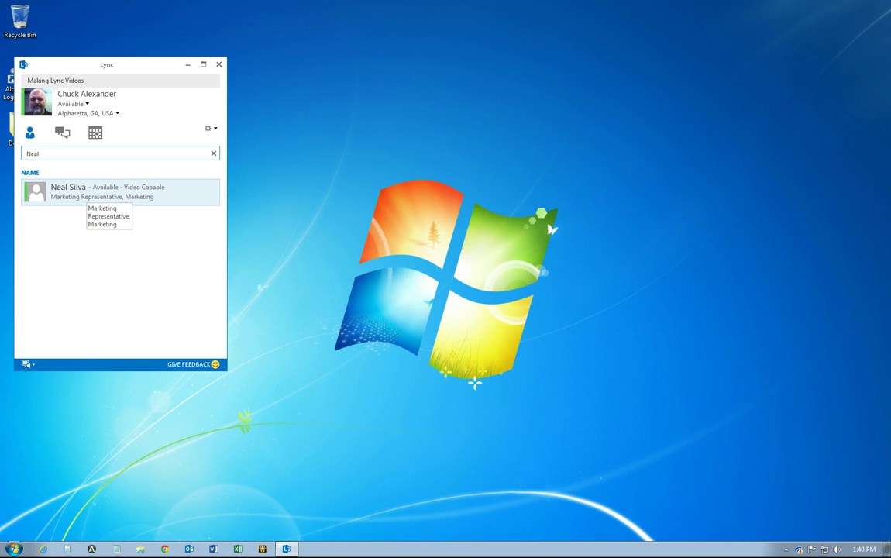
mouse_move(35, 192)
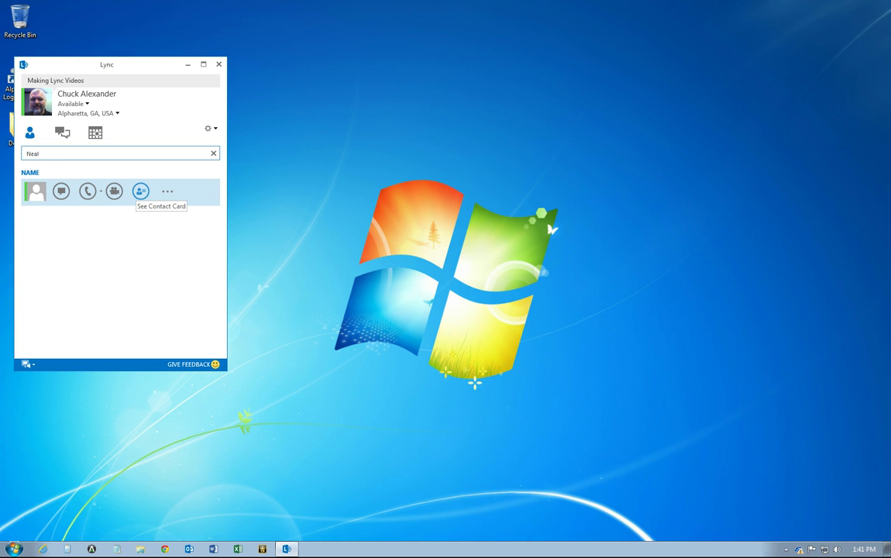
left_click(140, 190)
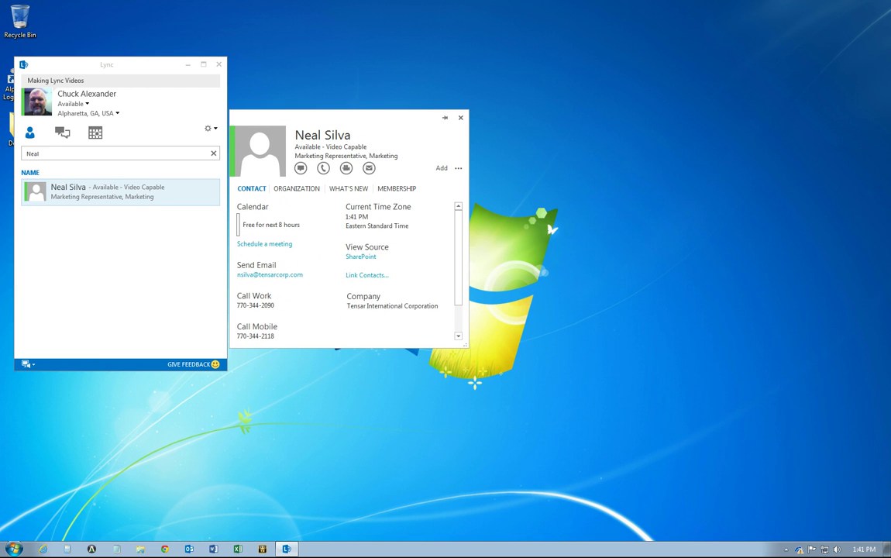
scroll(344, 267, "down", 1)
scroll(344, 267, "up", 1)
Close the contact card and clear the search to return to the contact list
left_click(460, 118)
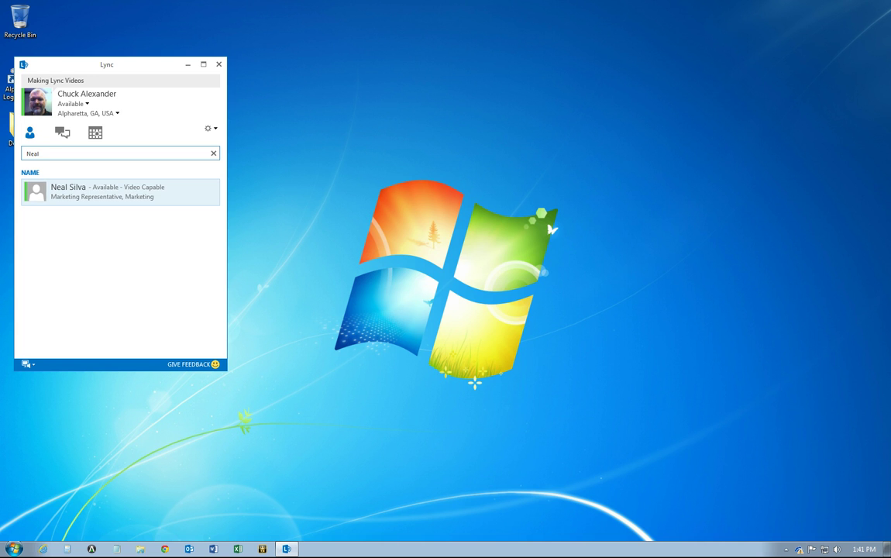
mouse_move(36, 191)
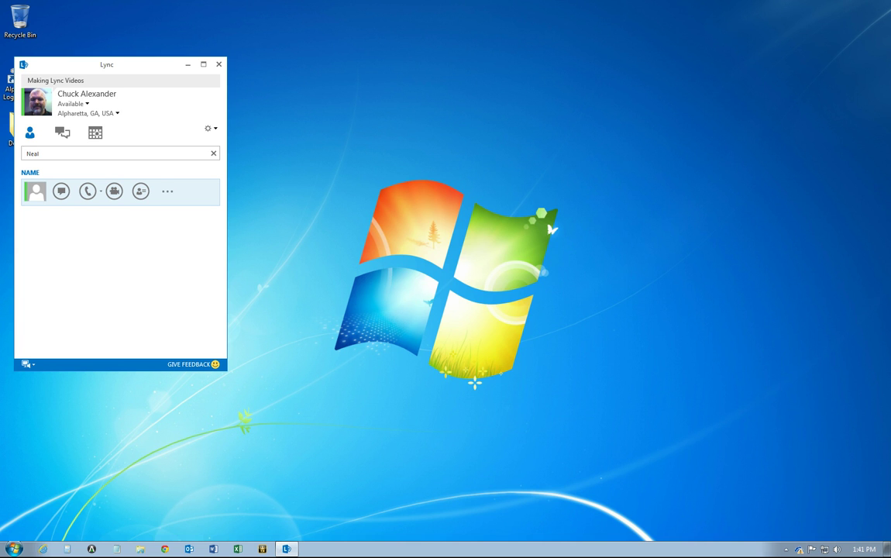
left_click(38, 153)
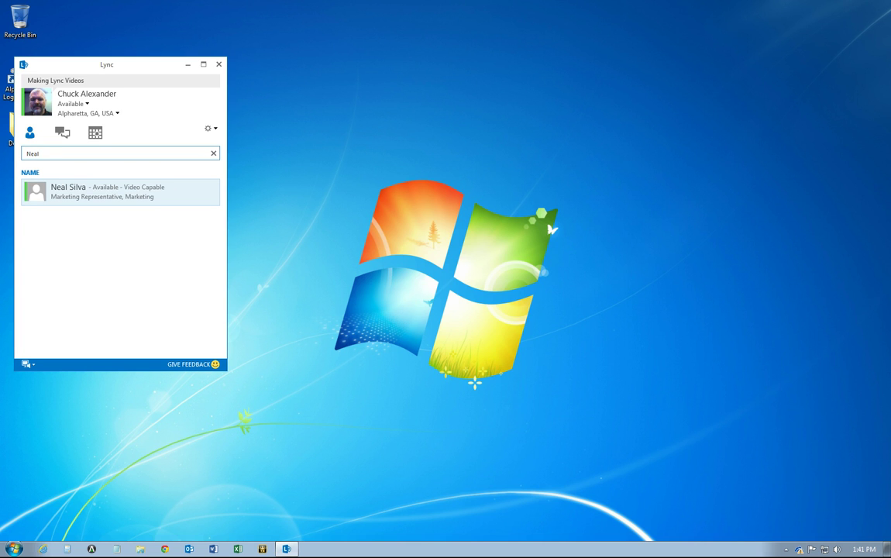
key("Escape")
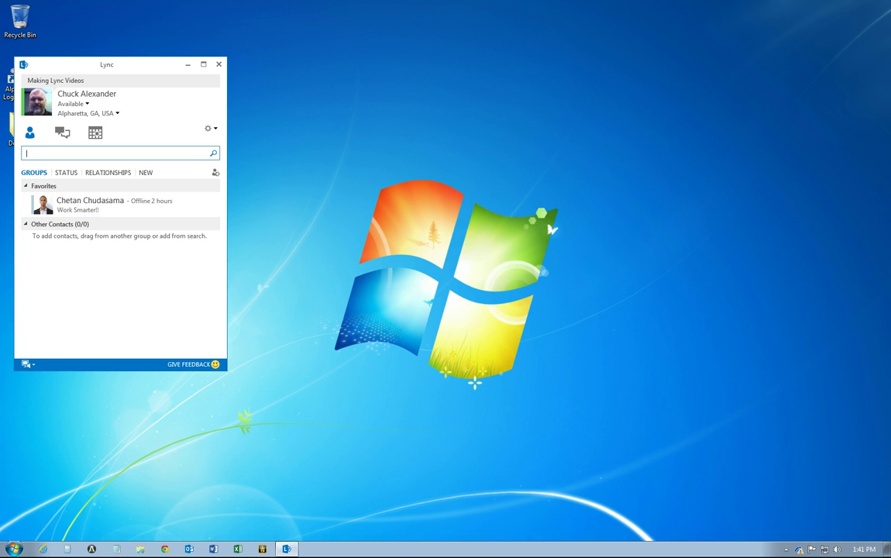
Search for the marketing representative by name and add the result to the Favorites group
type("neal")
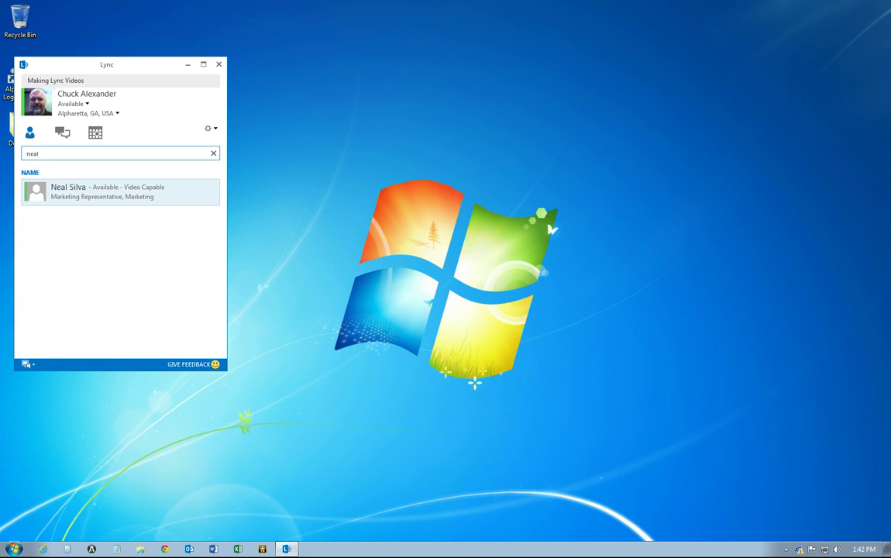
right_click(109, 191)
left_click(155, 303)
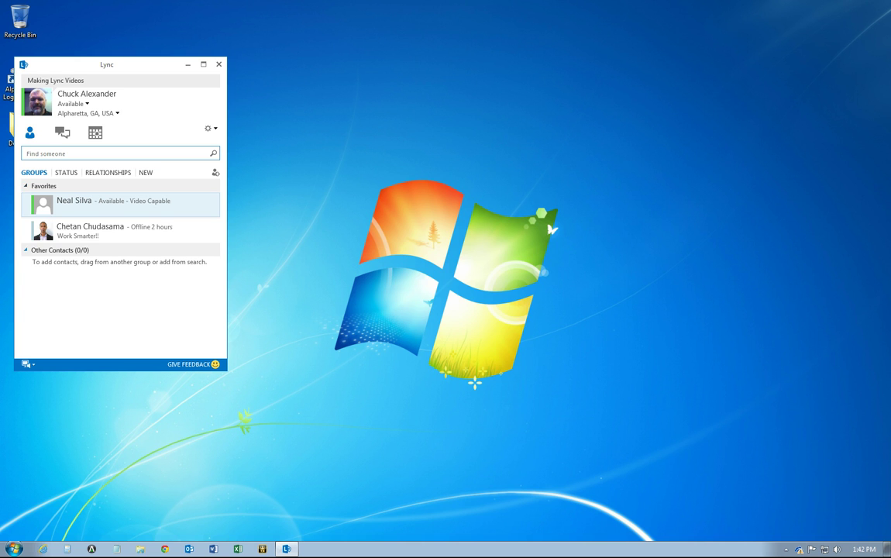
Create a new contact group named 'Marketing' from the Favorites group's menu
right_click(99, 186)
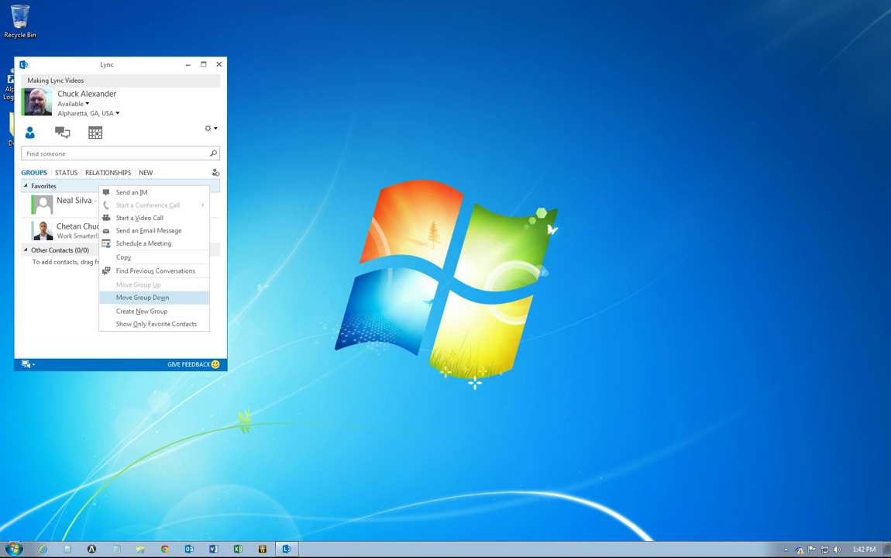
left_click(142, 311)
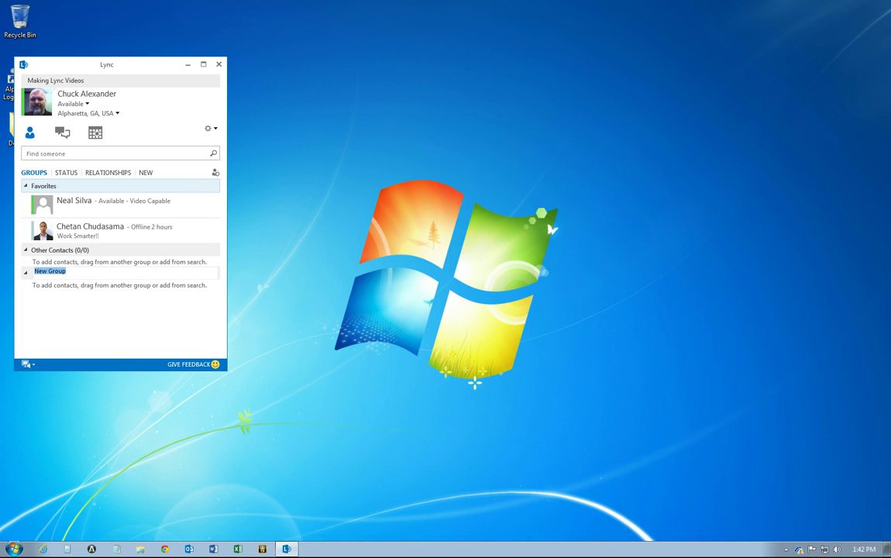
type("Markin")
key("BackSpace")
key("BackSpace")
type("eting")
key("Return")
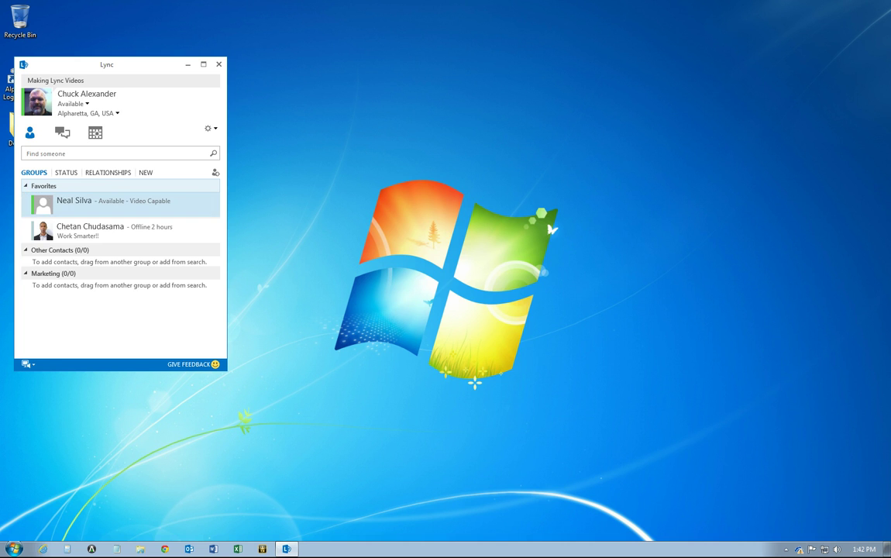
Copy the favourite marketing contact into the Marketing group
right_click(97, 204)
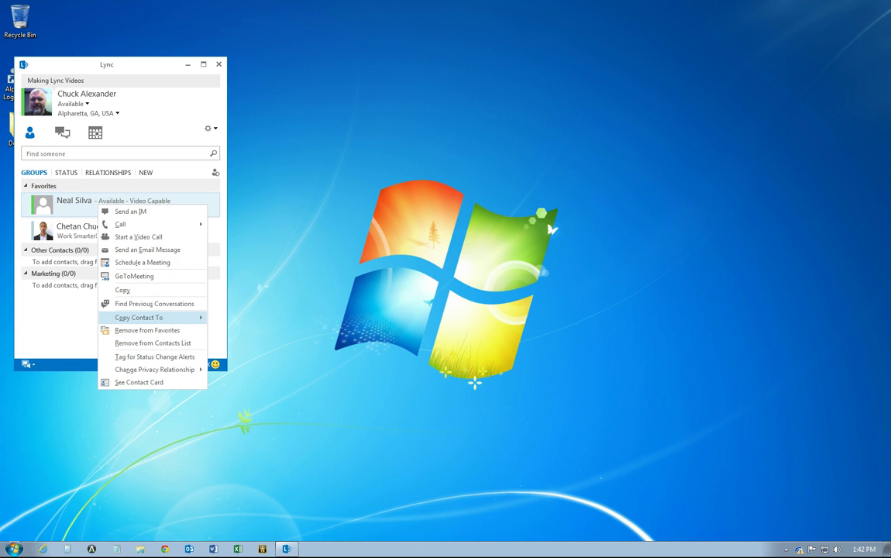
left_click(234, 325)
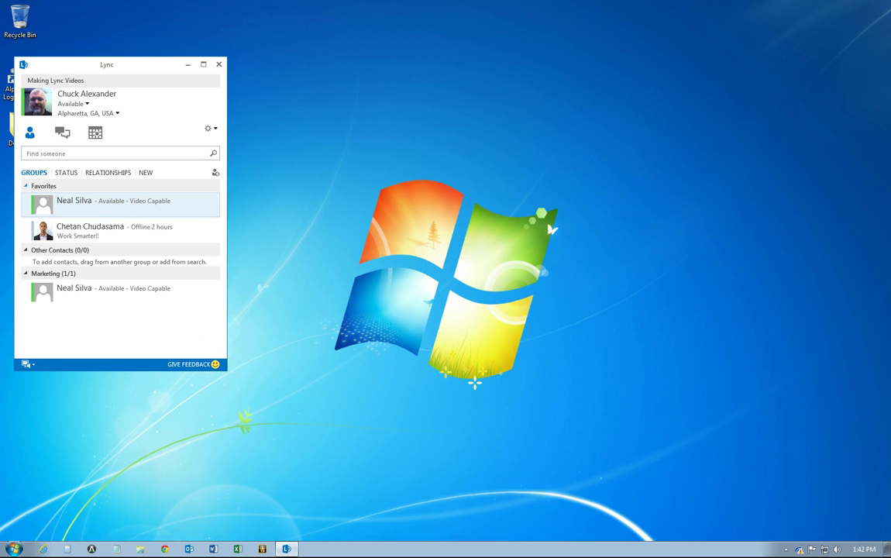
right_click(109, 185)
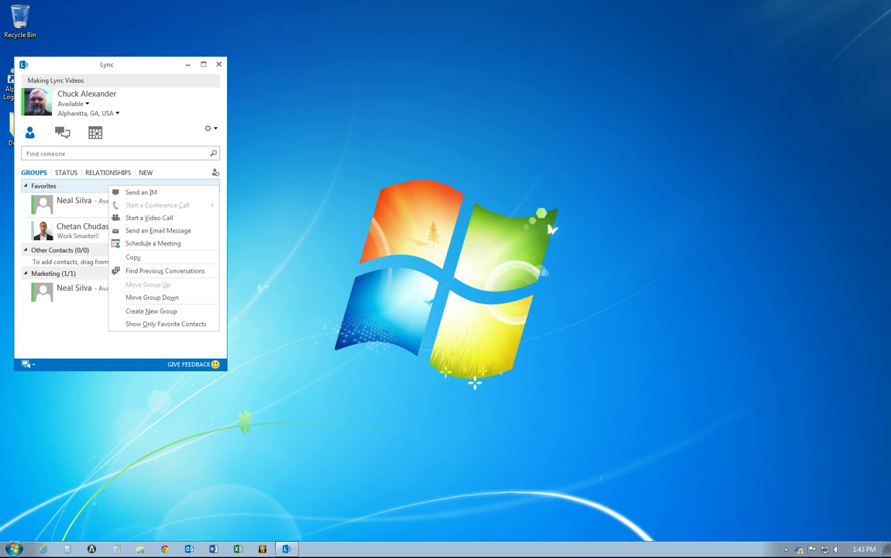
left_click(302, 298)
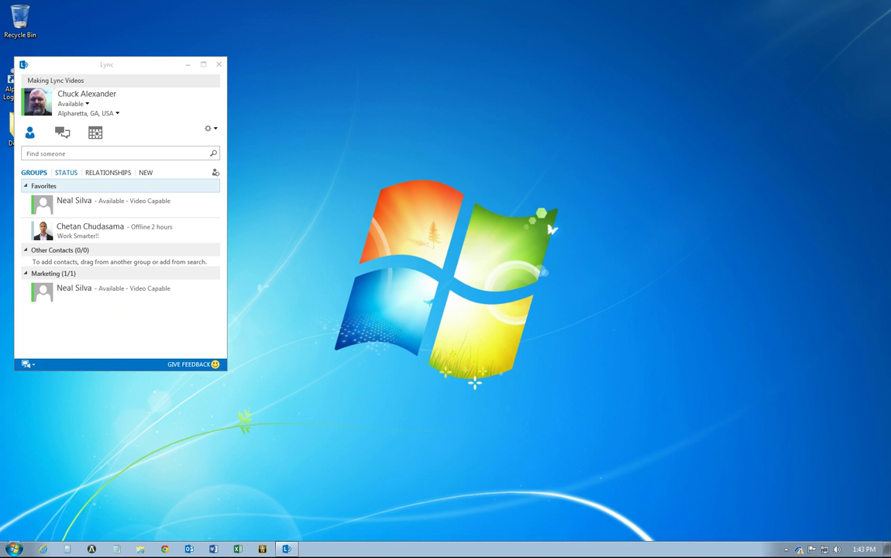
left_click(66, 172)
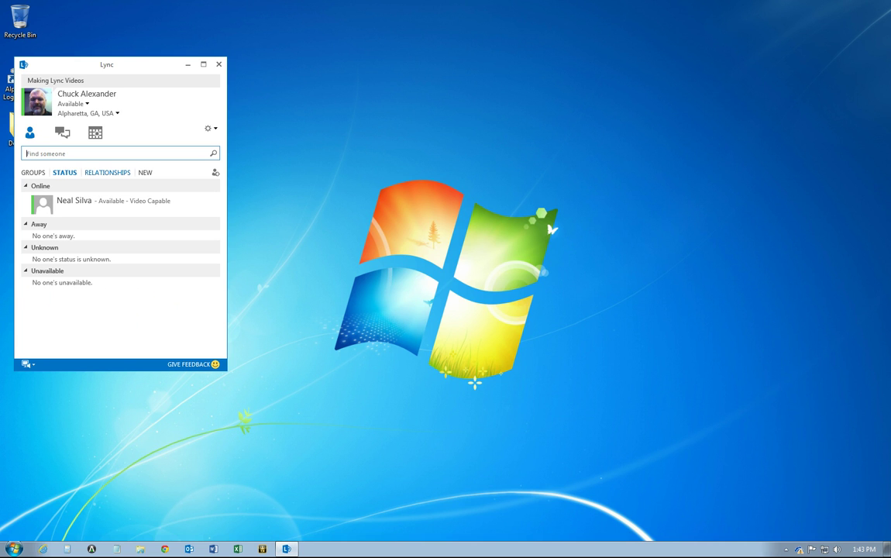
left_click(107, 172)
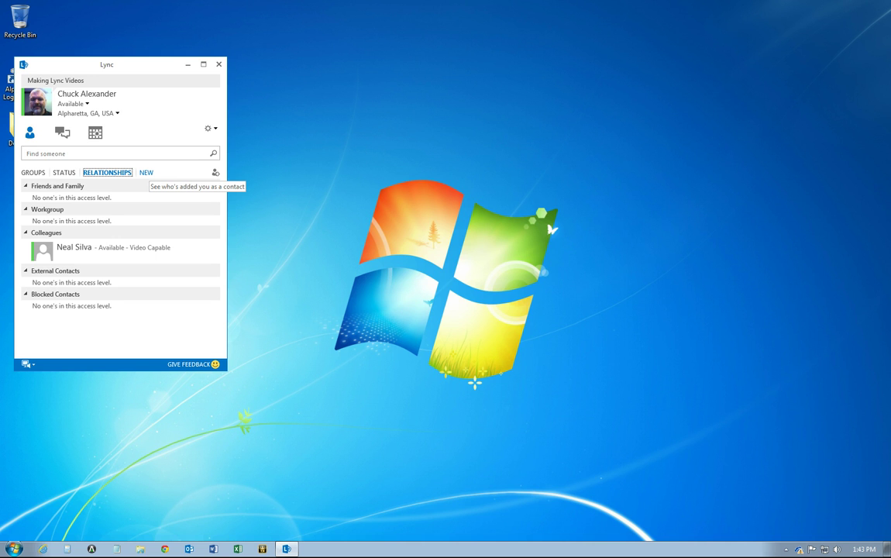
left_click(33, 173)
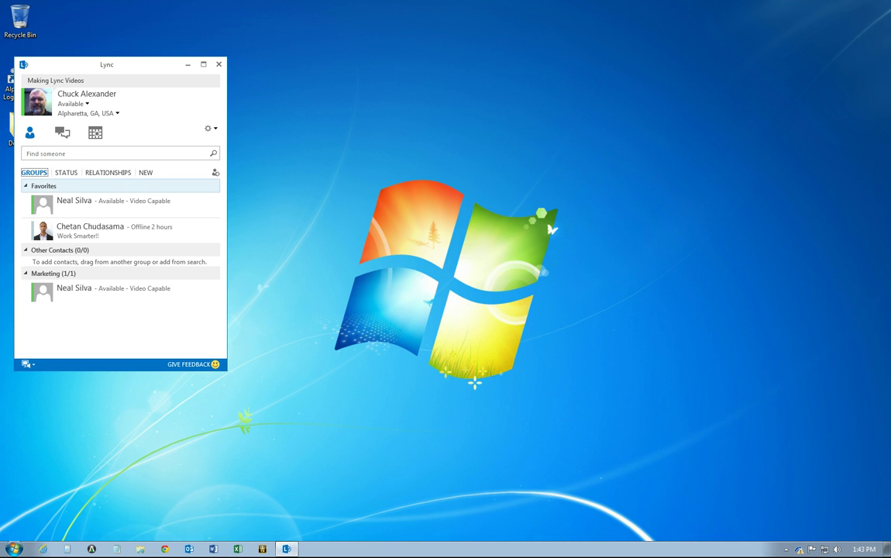
left_click(215, 173)
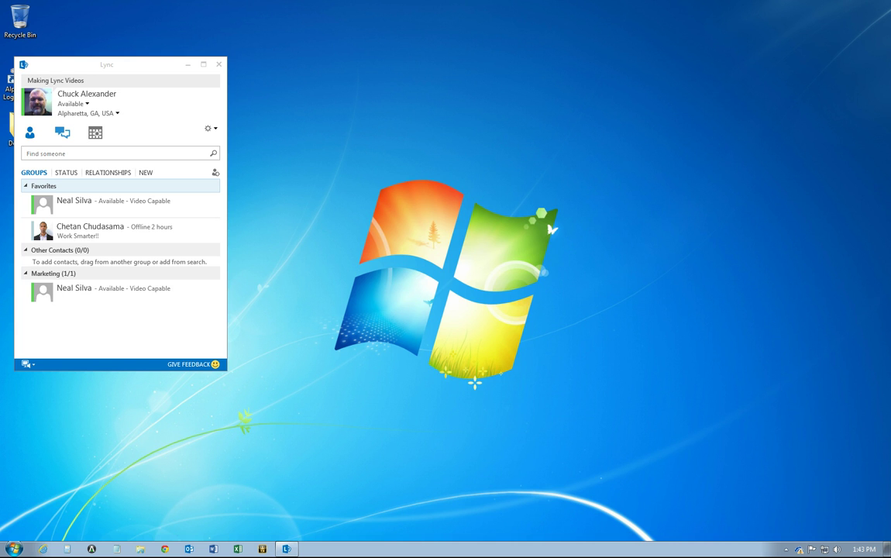
Browse conversation history with Missed, Calls and All filters, view today's meetings, then return to Contacts
left_click(63, 132)
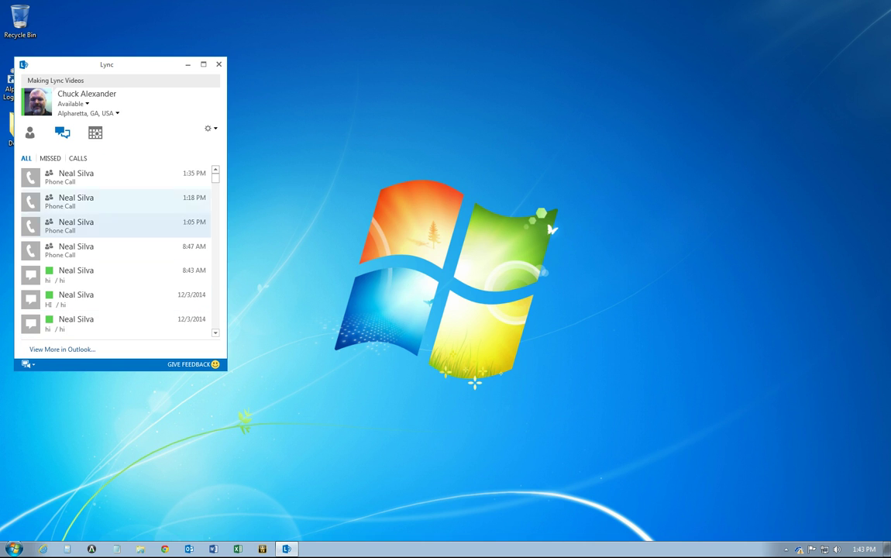
left_click(51, 158)
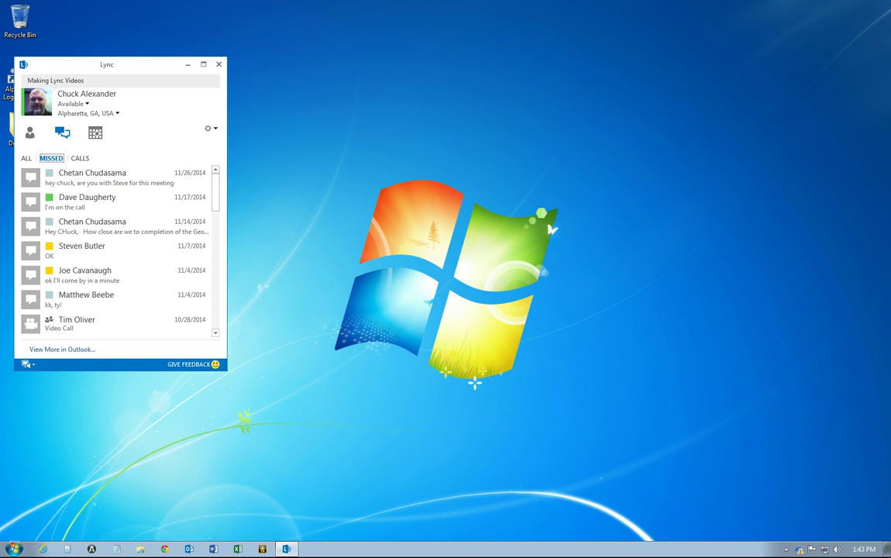
left_click(79, 158)
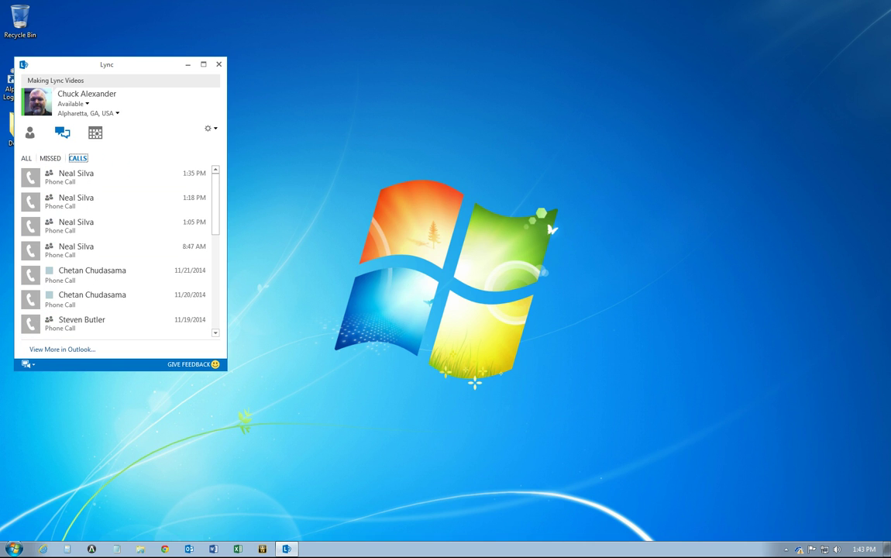
left_click(26, 158)
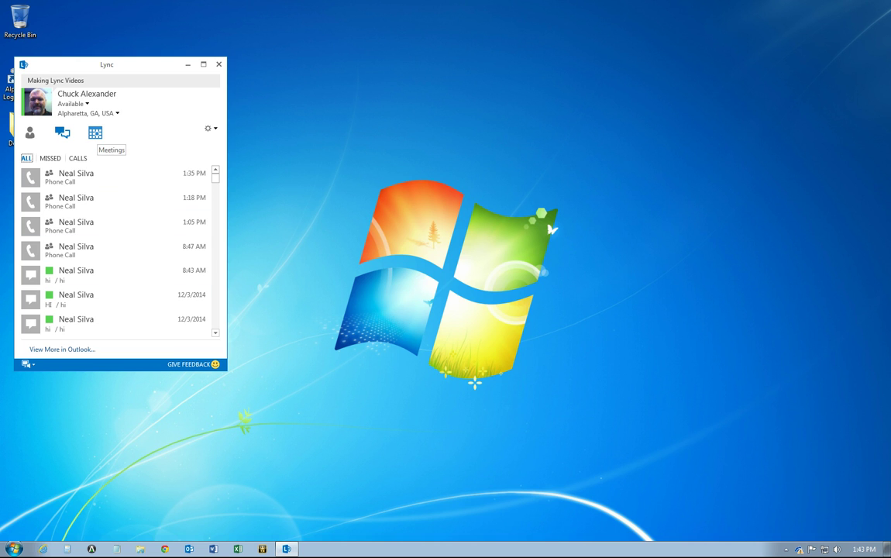
left_click(94, 133)
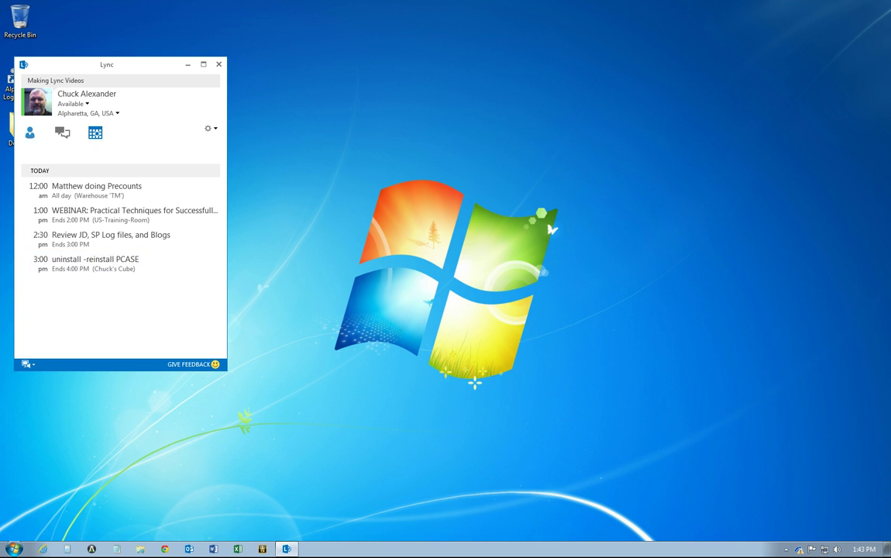
left_click(30, 133)
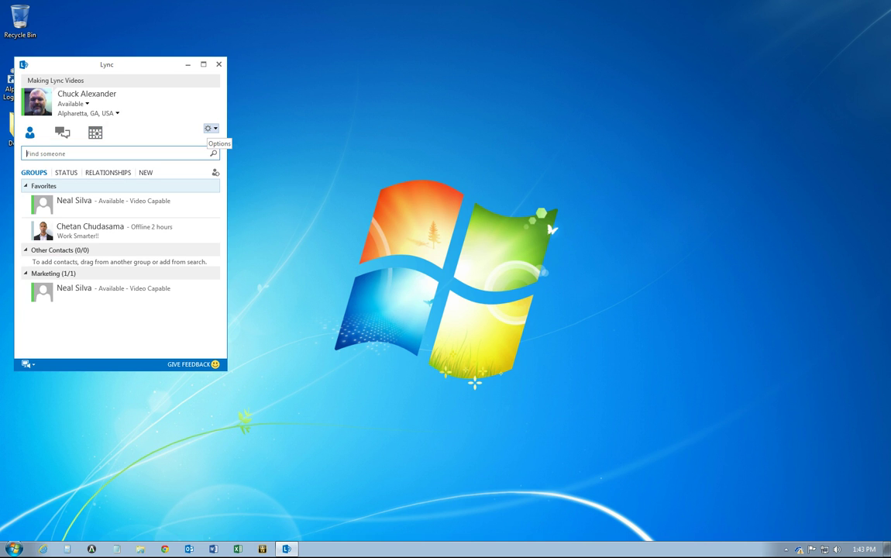
left_click(208, 129)
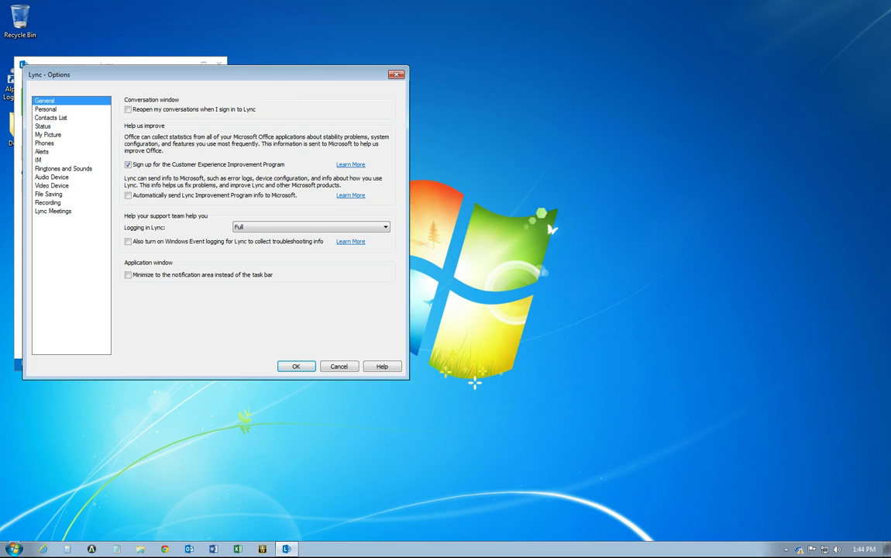
left_click(46, 109)
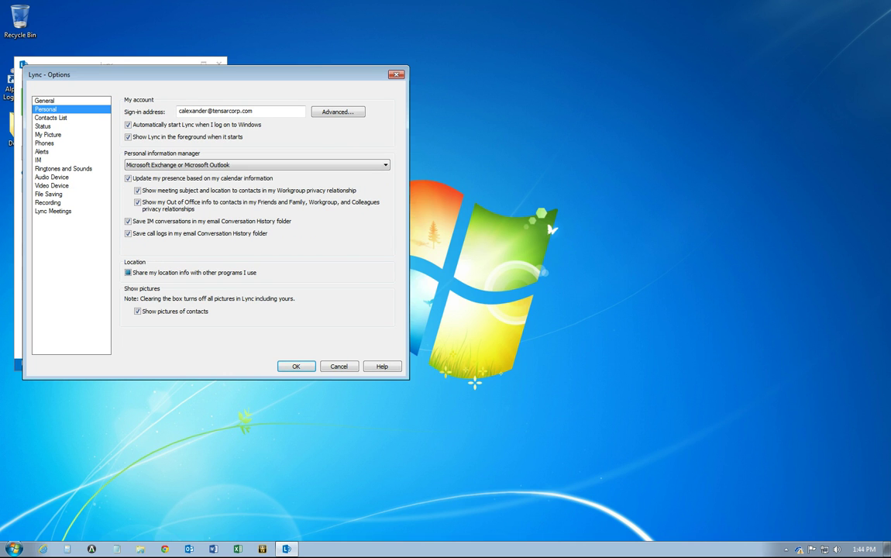
left_click(52, 178)
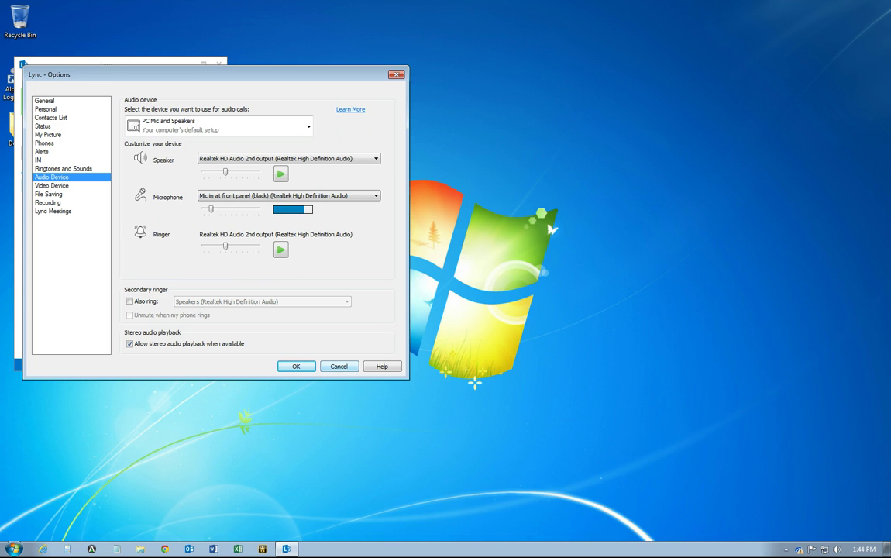
left_click(340, 367)
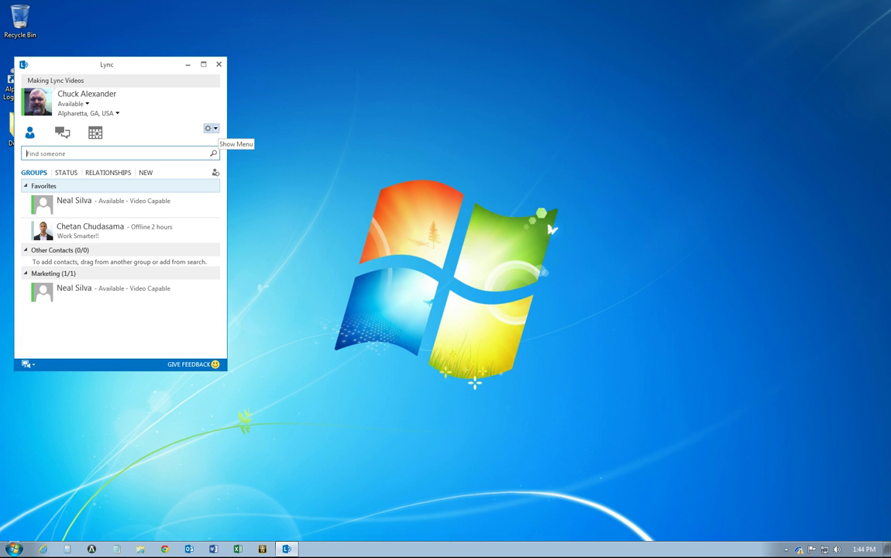
Minimize and restore the Lync window, then reveal the File, Meet Now, Tools and Help menu bar
left_click(216, 128)
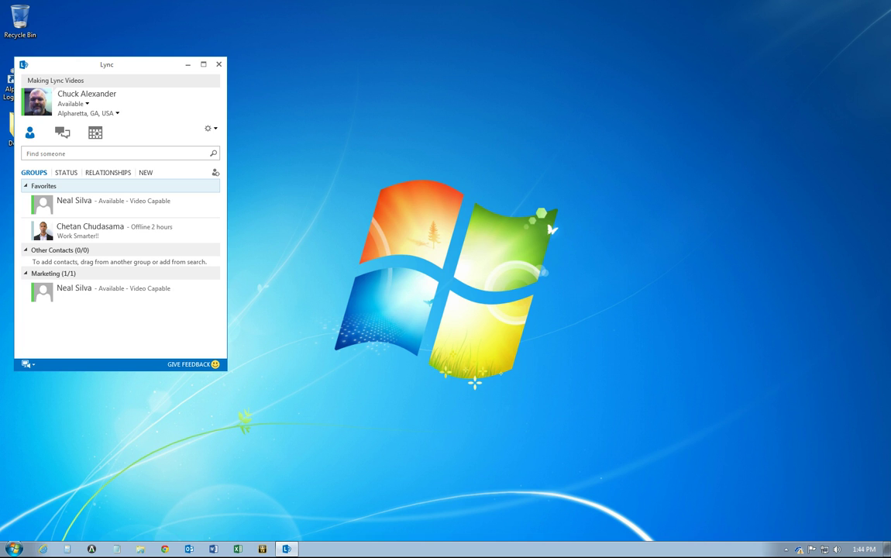
left_click(116, 154)
left_click(218, 65)
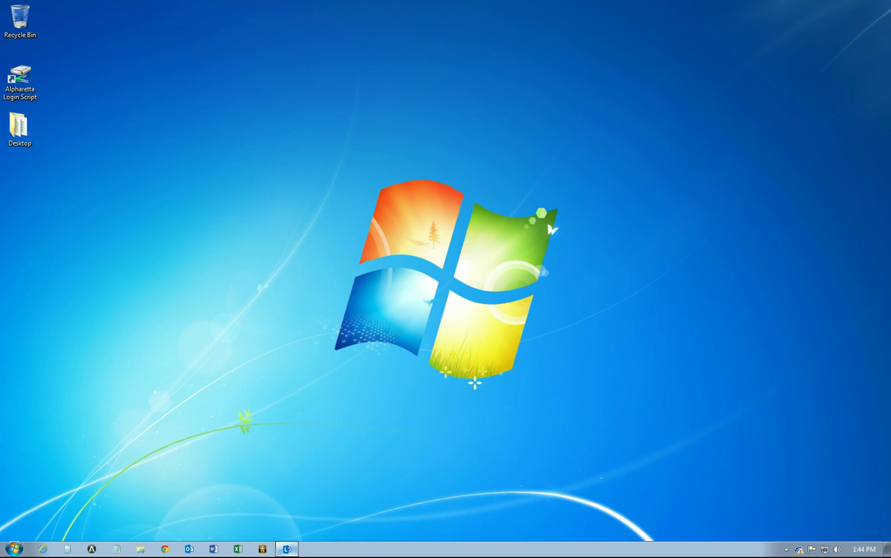
left_click(286, 548)
left_click(215, 129)
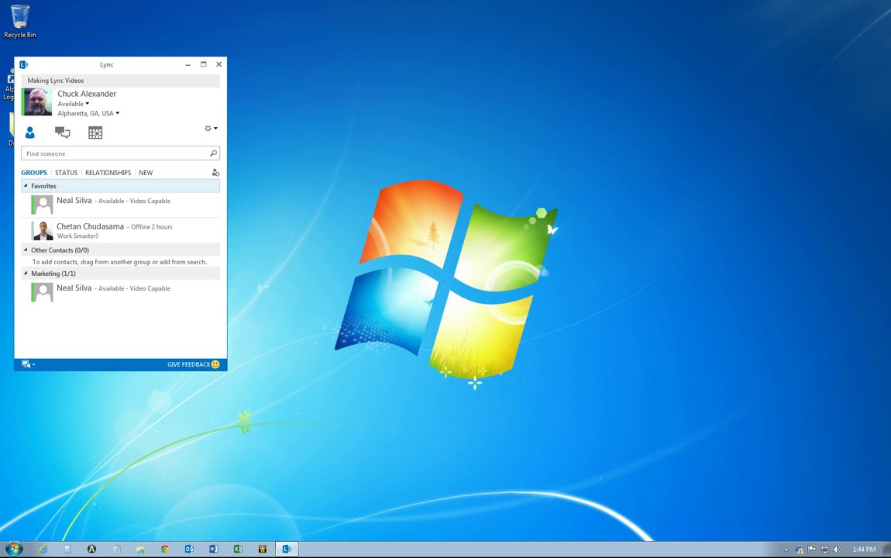
key("alt")
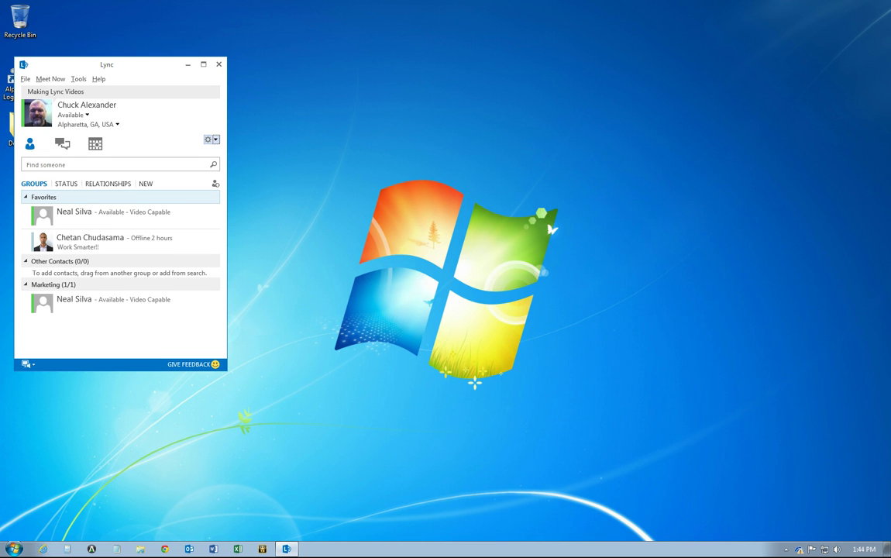
key("alt")
key("alt")
Start a Meet Now meeting with Don't join audio selected, then return to the main Lync window
left_click(51, 79)
left_click(374, 199)
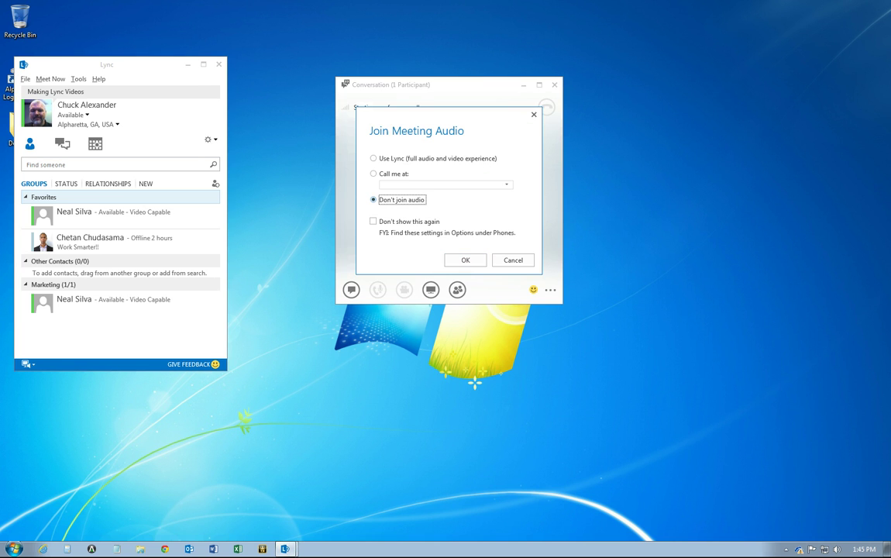
left_click(465, 259)
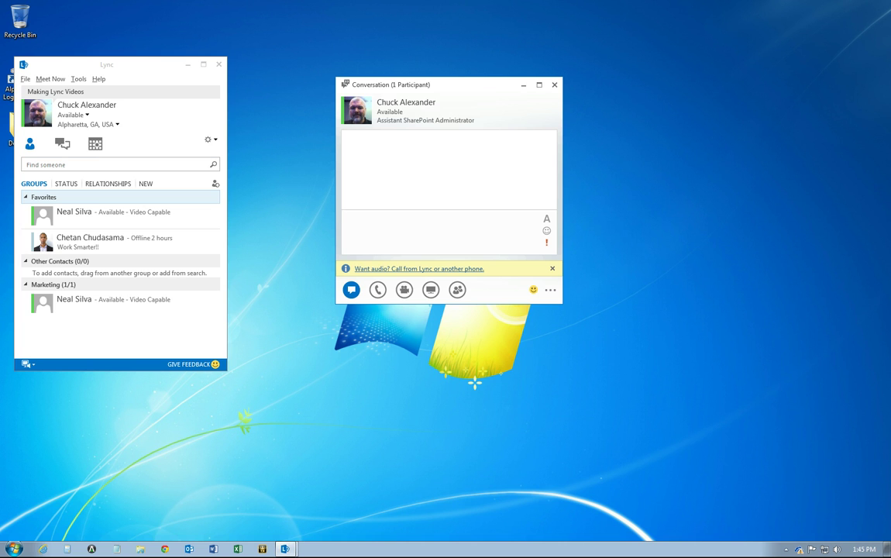
left_click(93, 165)
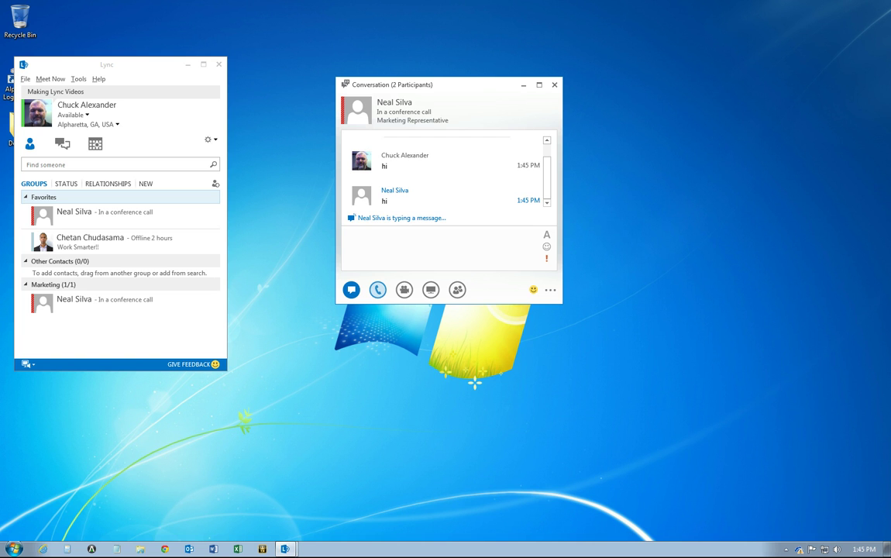
Close the Meet Now conversation window and confirm OK to end the meeting
mouse_move(377, 288)
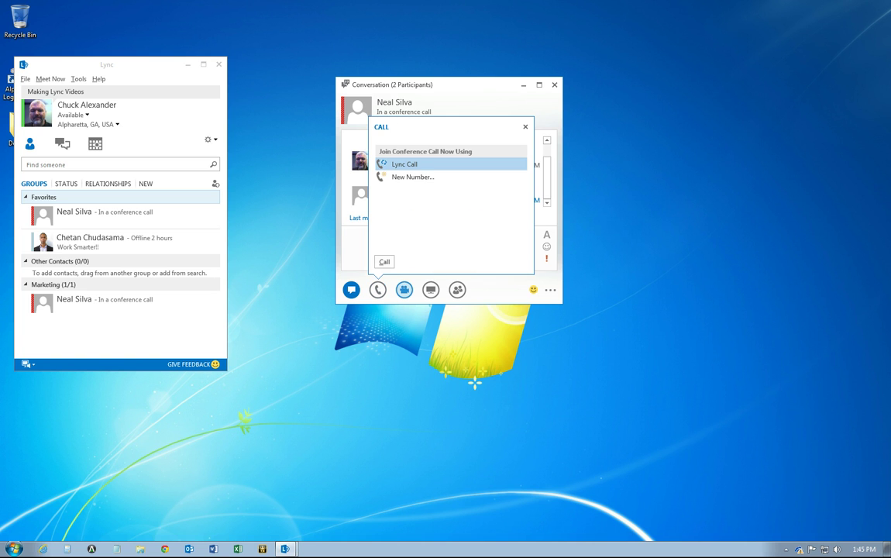
mouse_move(431, 289)
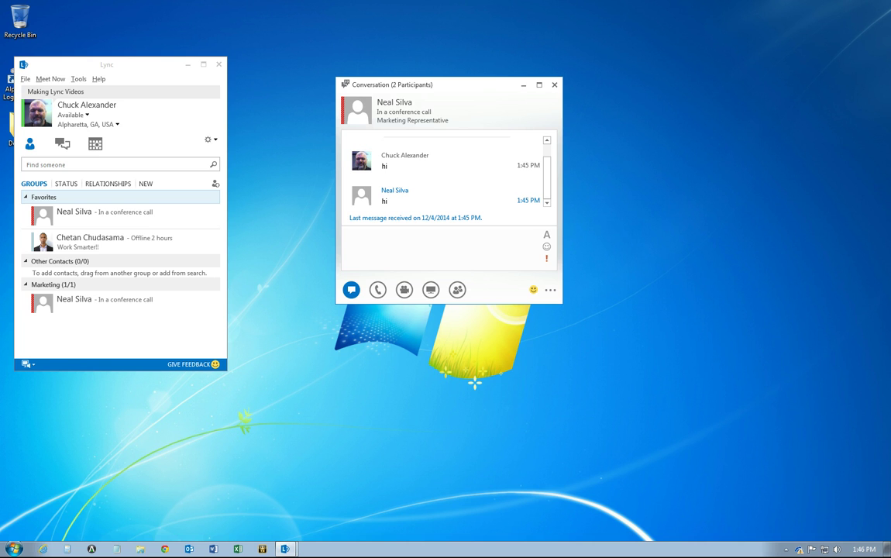
left_click(85, 164)
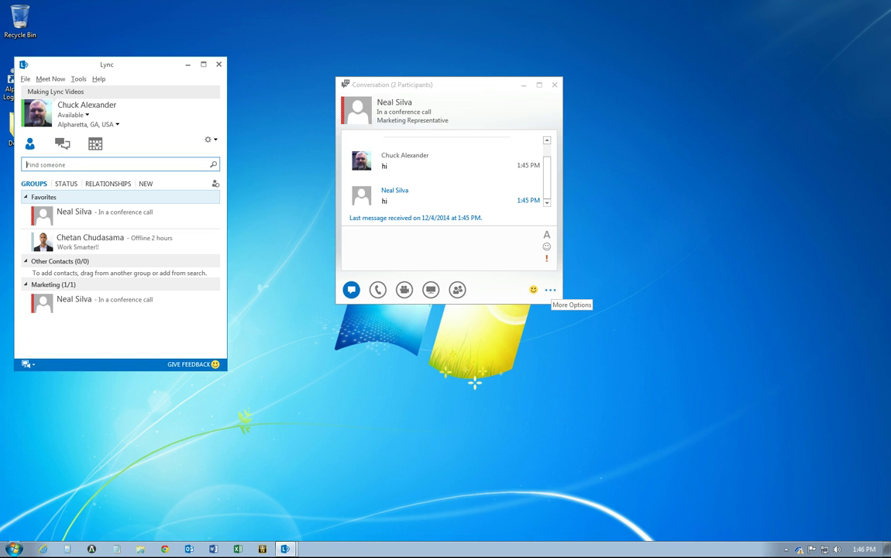
left_click(551, 289)
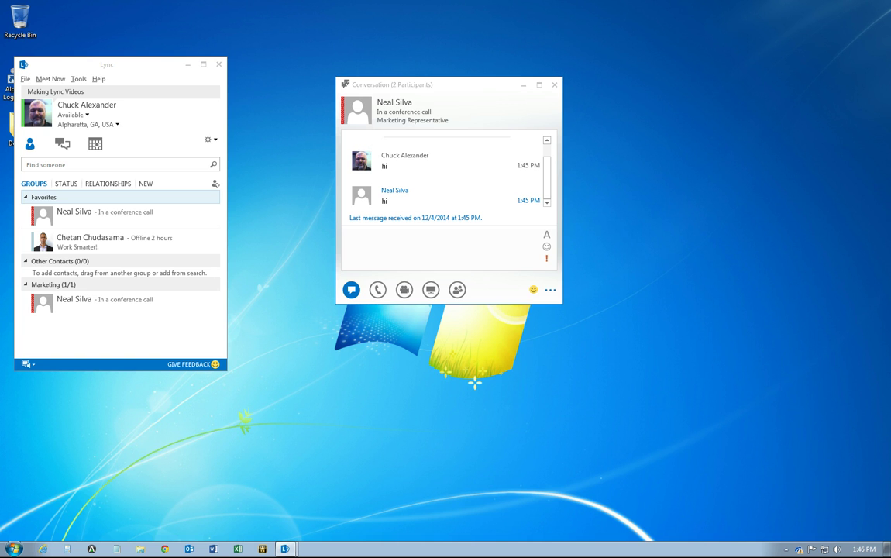
left_click(554, 85)
left_click(463, 227)
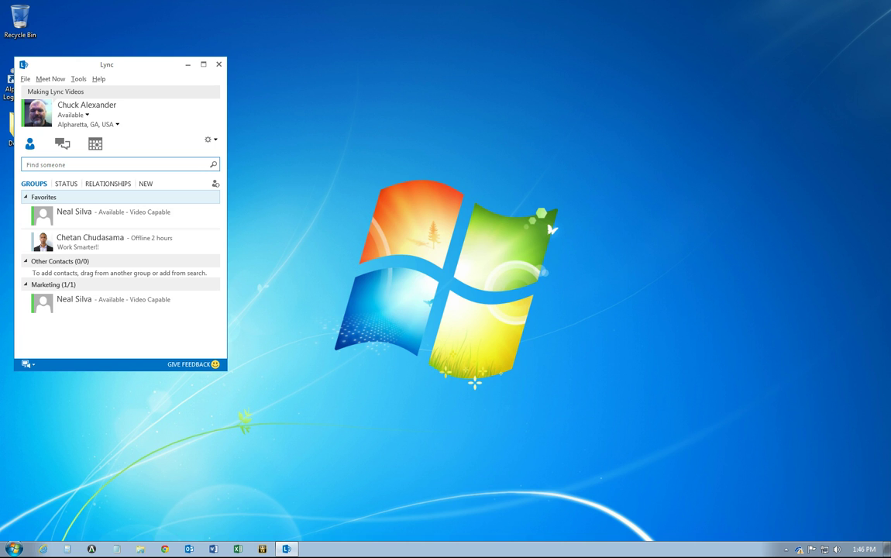
Nudge Lync's slider up slightly in the tray speaker's Volume Mixer, then close the mixer
left_click(28, 364)
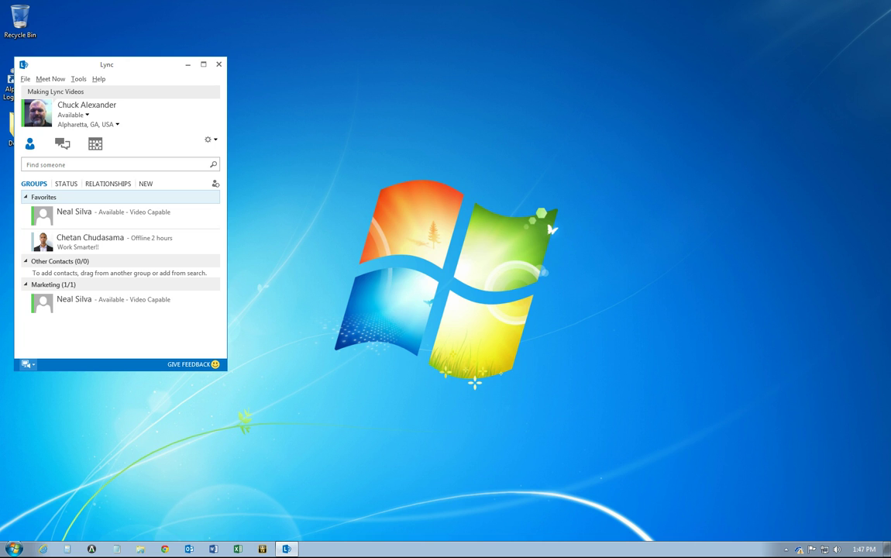
left_click(837, 548)
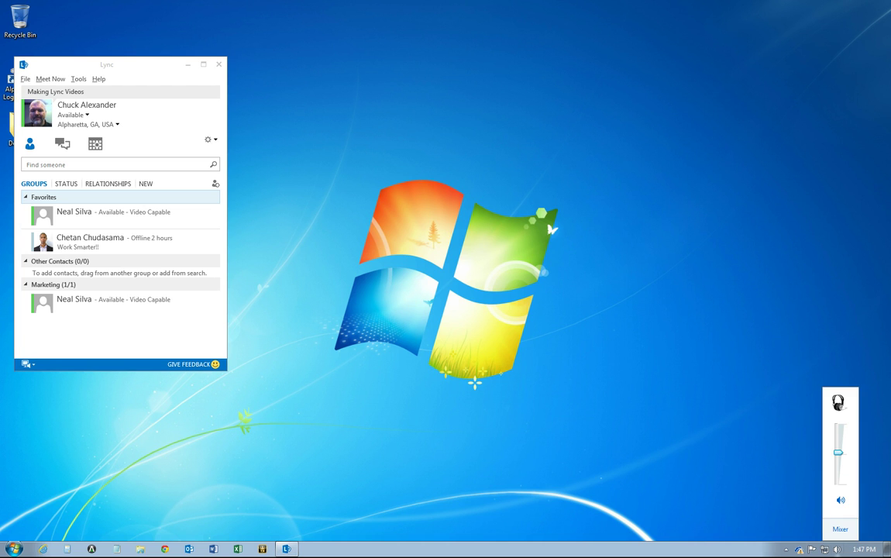
left_click(840, 528)
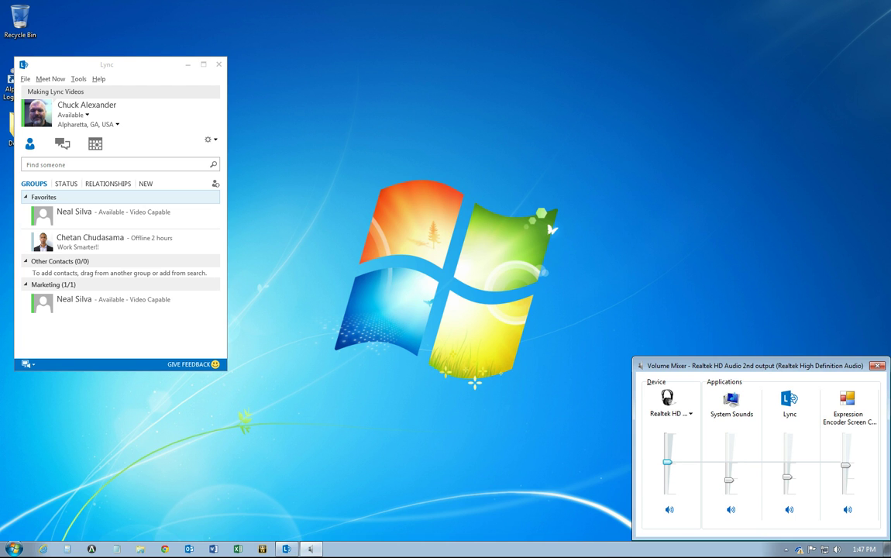
left_click_drag(787, 477, 787, 468)
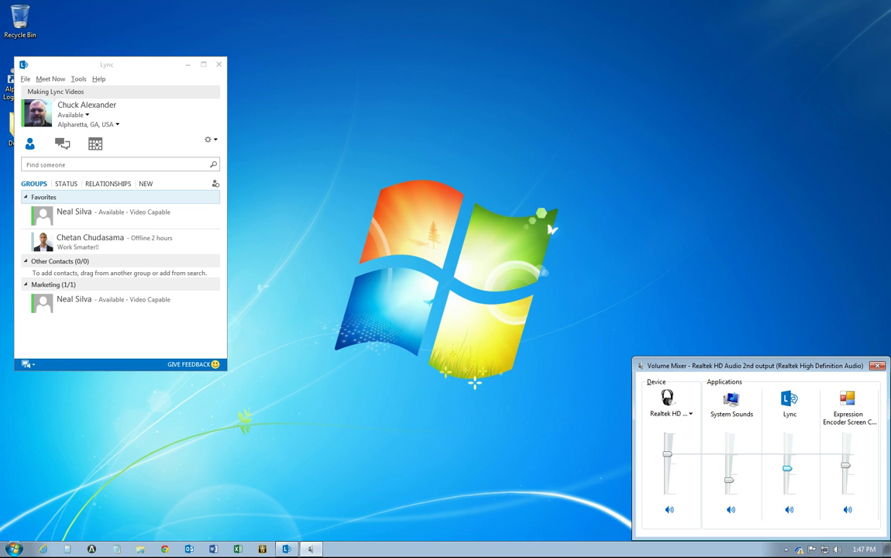
left_click(877, 365)
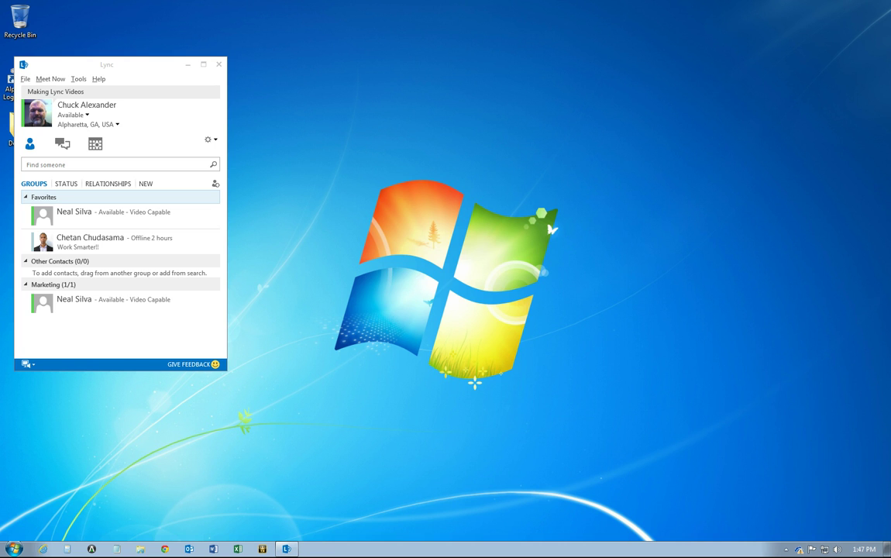